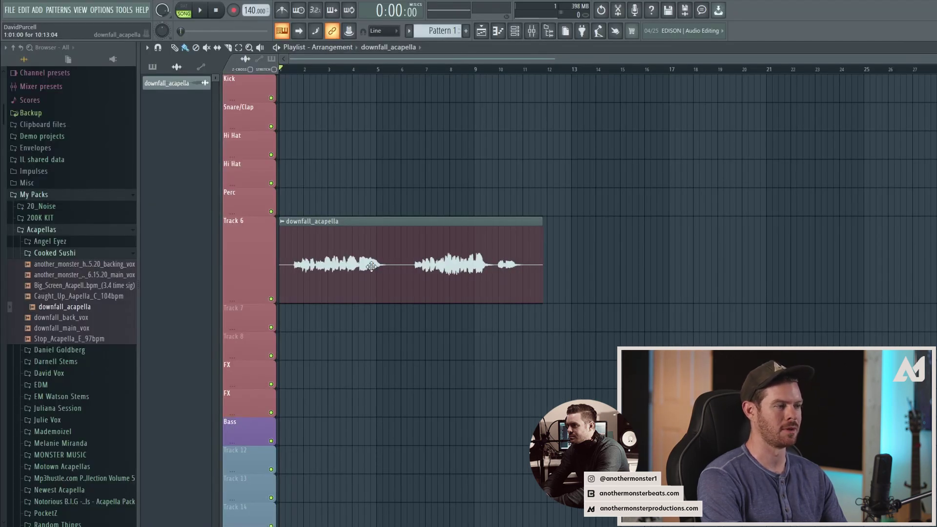
# Load Fruity Limiter into the first FX slot of the downfall_acapella mixer insert.
pyautogui.press('F9')
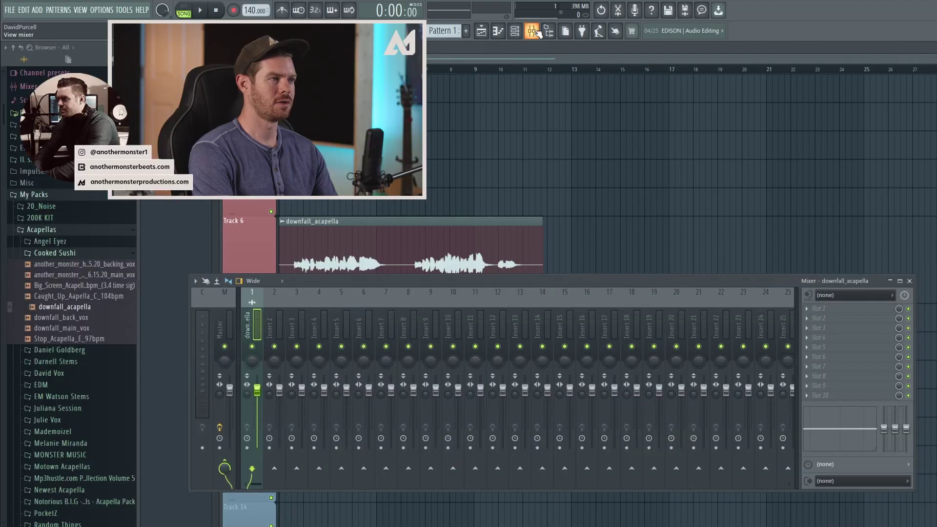
pyautogui.click(846, 293)
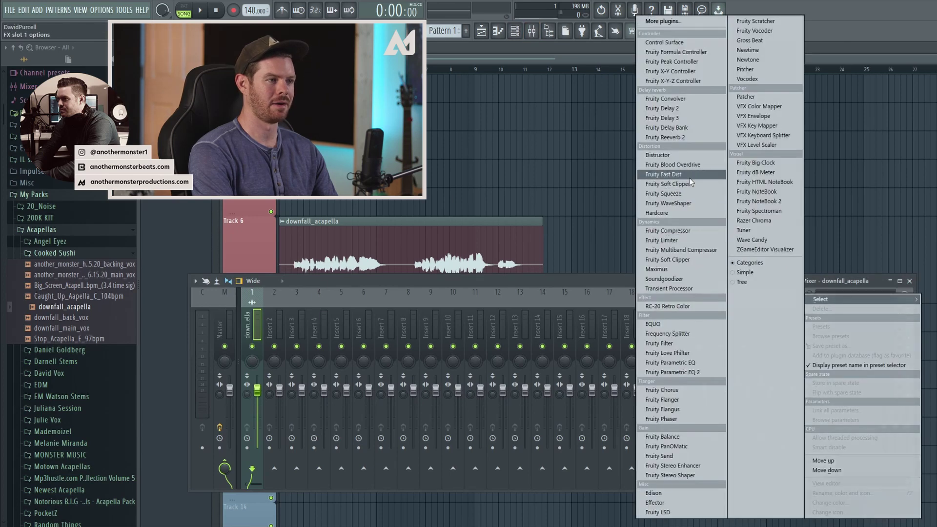
pyautogui.click(666, 241)
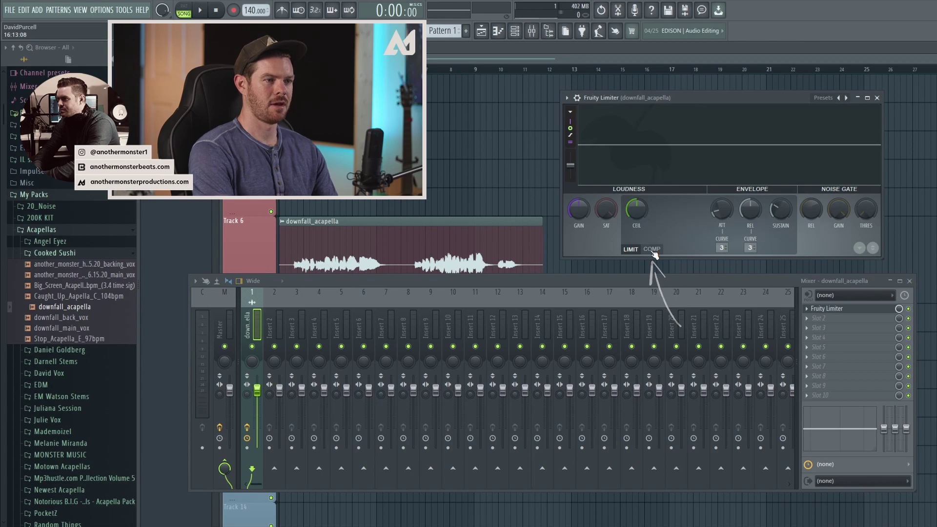
# Close the mixer, enlarge the limiter window, and reset its ceiling to default.
pyautogui.click(909, 285)
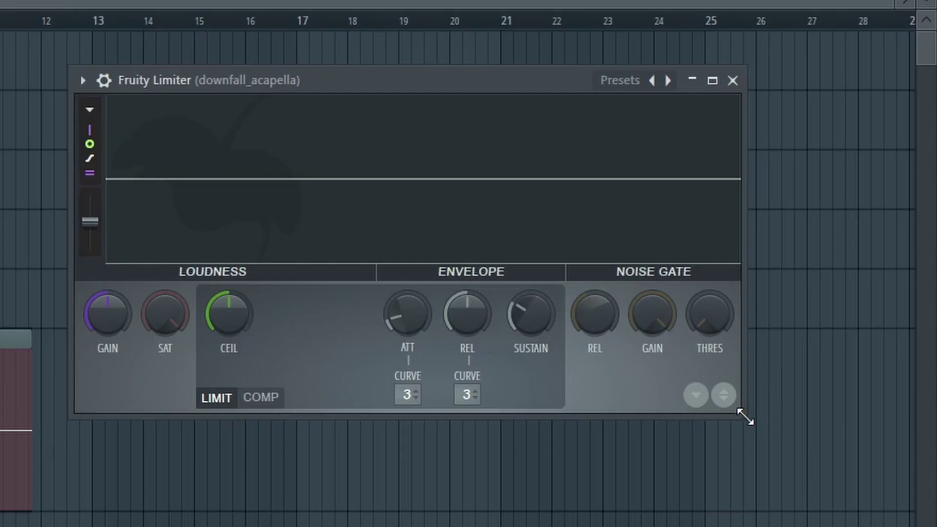
pyautogui.moveTo(745, 416); pyautogui.dragTo(862, 466)
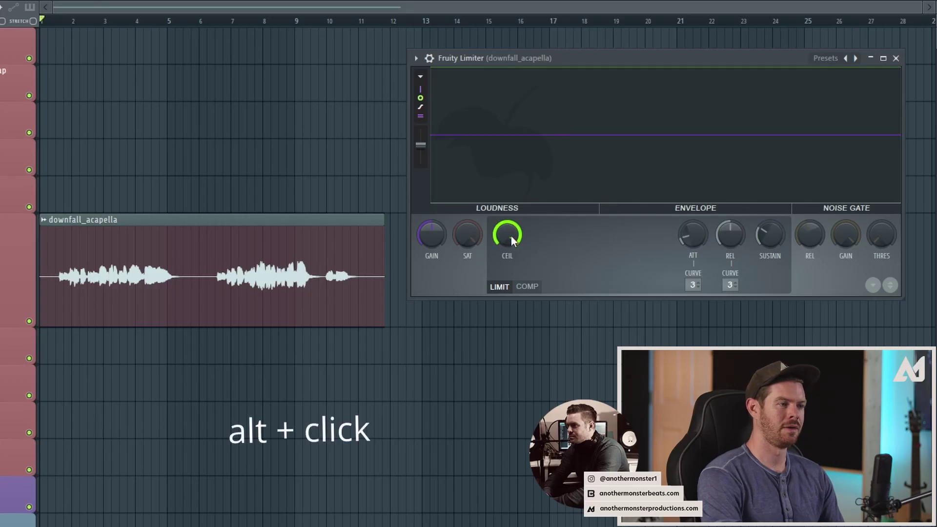
pyautogui.keyDown('alt'); pyautogui.click(509, 235); pyautogui.keyUp('alt')
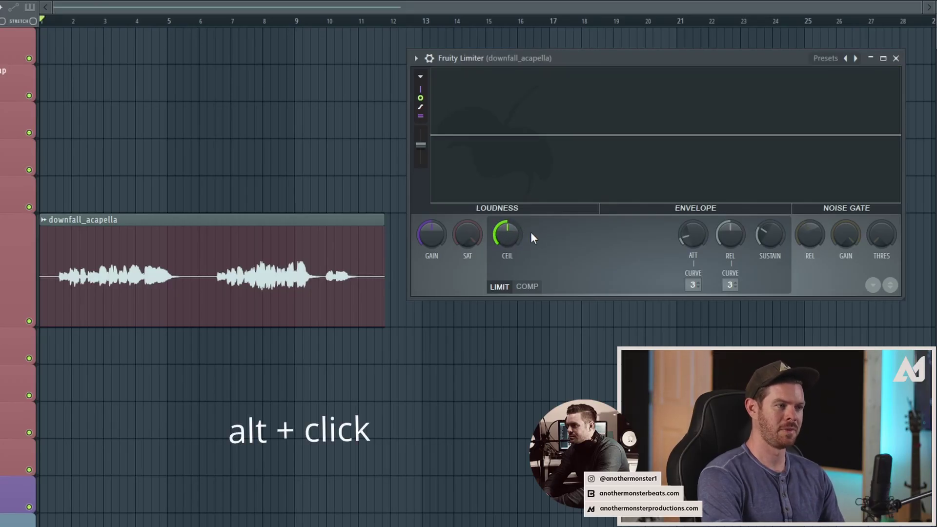
# Switch Fruity Limiter to COMP mode and play the acapella briefly to preview it.
pyautogui.click(537, 287)
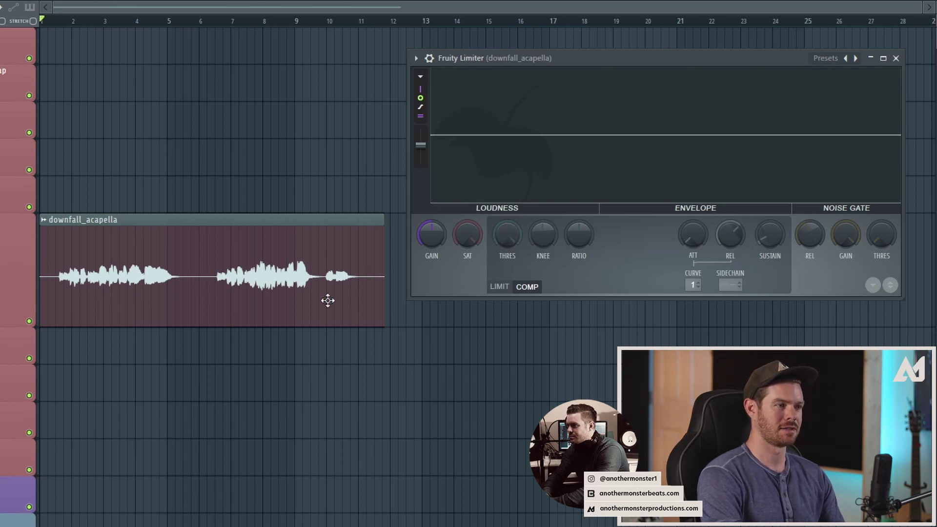
pyautogui.press('space')
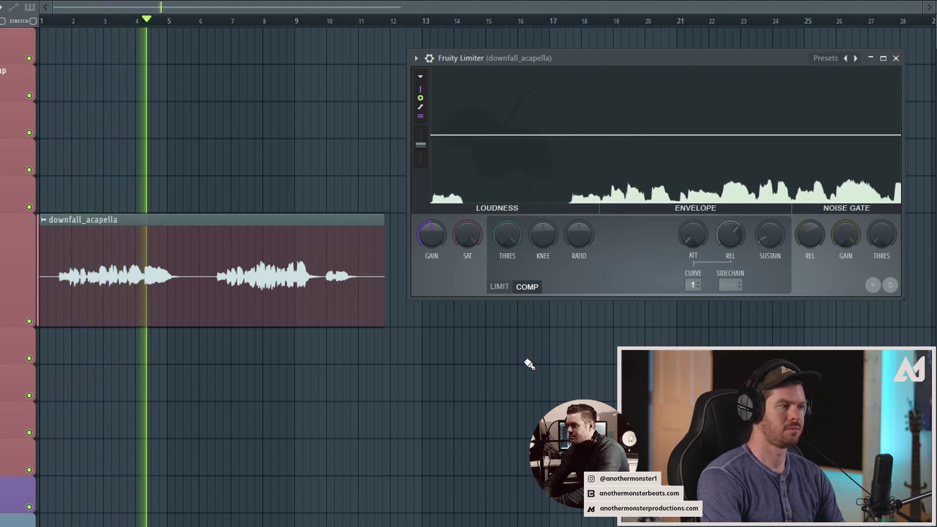
pyautogui.press('space')
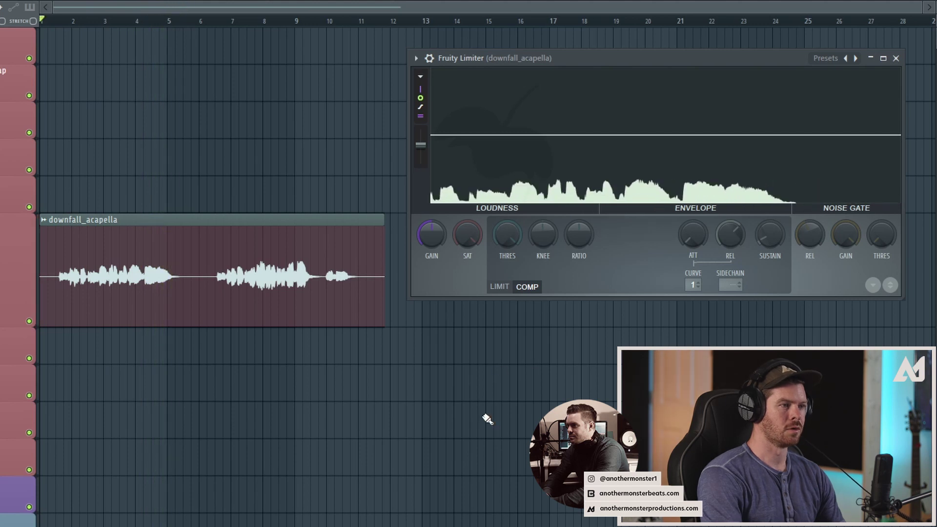
# Lower the compressor threshold and push the ratio up to about 7.3:1.
pyautogui.moveTo(507, 234); pyautogui.dragTo(507, 257)
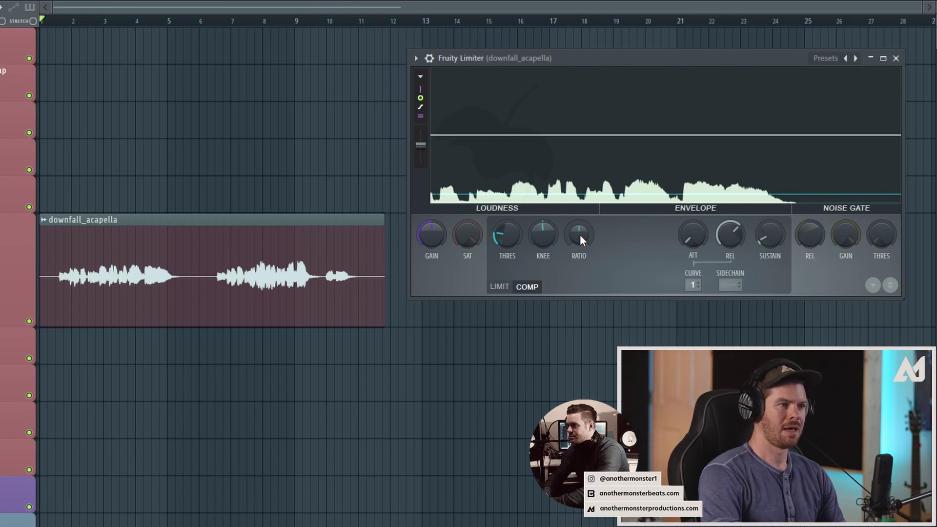
pyautogui.moveTo(579, 234)
pyautogui.mouseDown()
pyautogui.moveTo(580, 214)
pyautogui.moveTo(578, 237)
pyautogui.mouseUp()
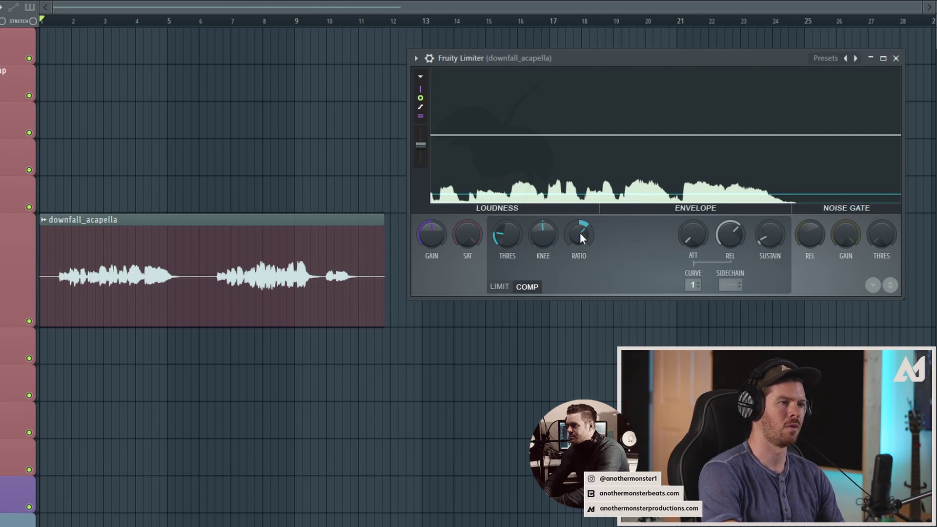
pyautogui.moveTo(579, 232); pyautogui.dragTo(580, 219)
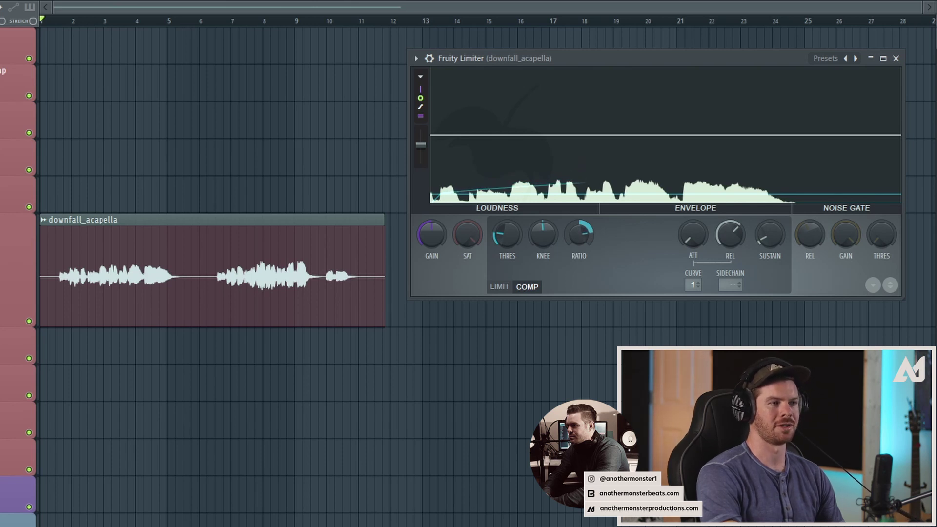
pyautogui.moveTo(580, 220); pyautogui.dragTo(580, 192)
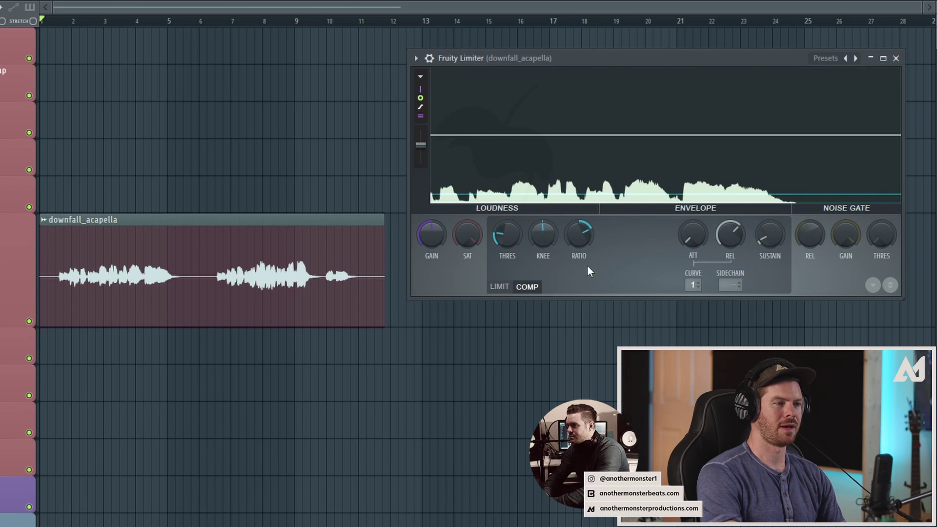
# Audition the vocal, pull the threshold further down and raise the ratio, then replay it.
pyautogui.press('space')
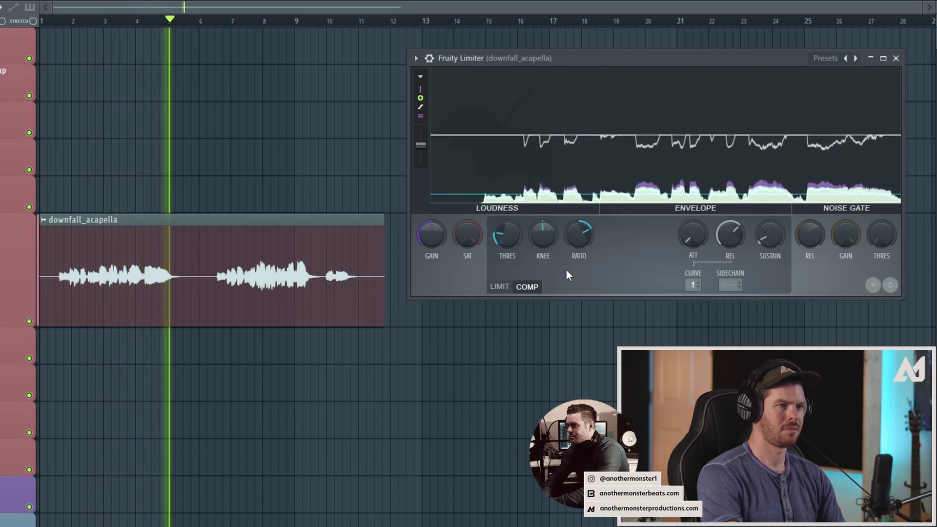
pyautogui.press('space')
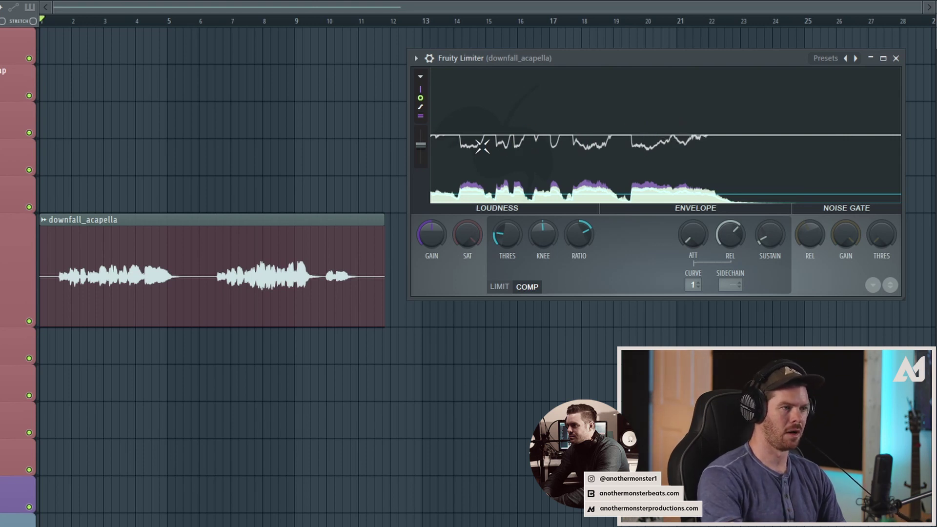
pyautogui.moveTo(502, 232); pyautogui.dragTo(502, 242)
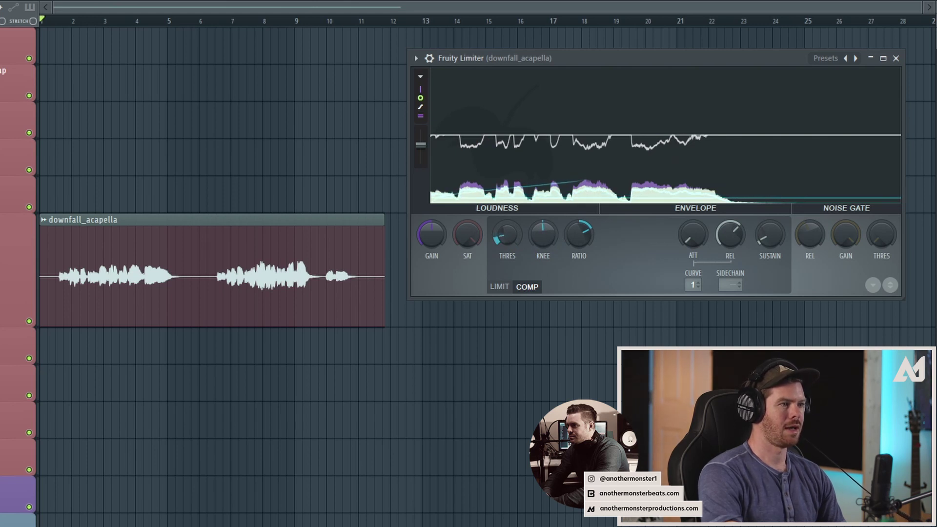
pyautogui.moveTo(587, 232); pyautogui.dragTo(588, 222)
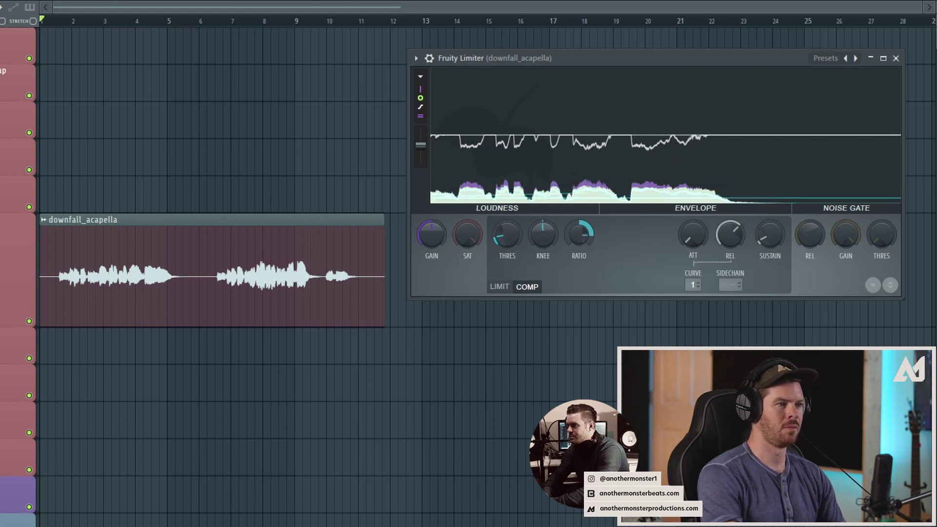
pyautogui.moveTo(491, 239); pyautogui.dragTo(491, 246)
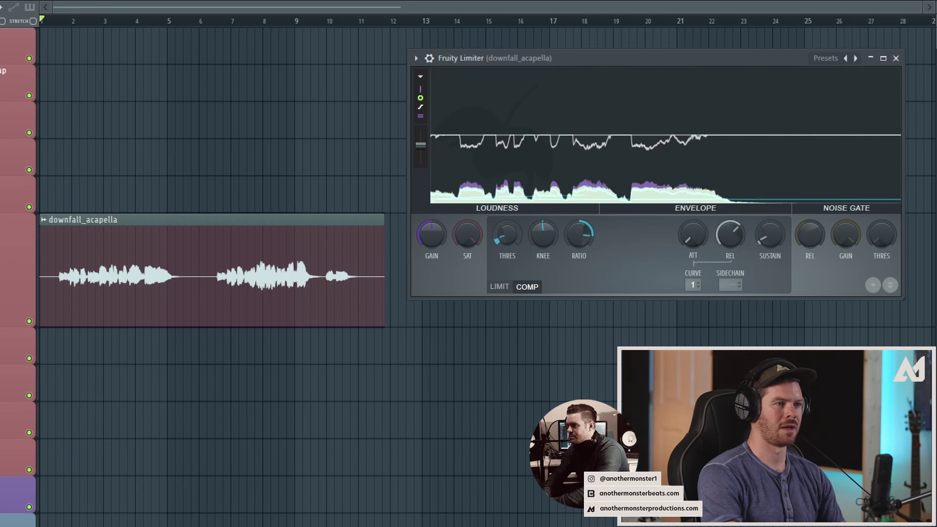
pyautogui.press('space')
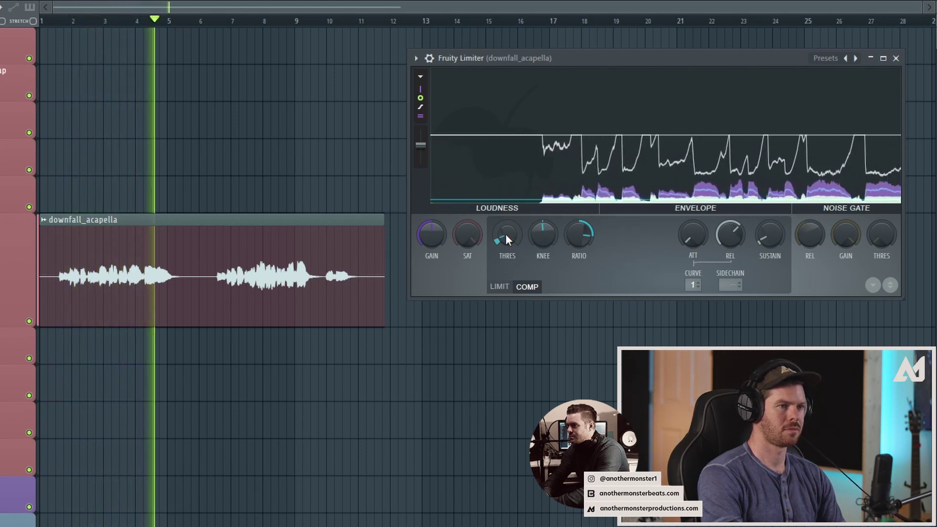
pyautogui.press('space')
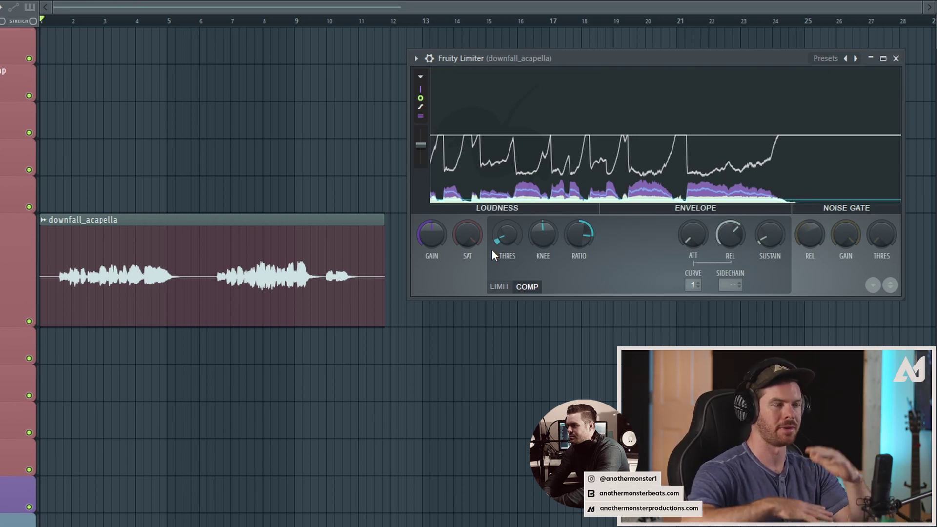
# Nudge the threshold up slightly, fine-tune the ratio, and play back the compressed vocal.
pyautogui.moveTo(498, 239); pyautogui.dragTo(498, 226)
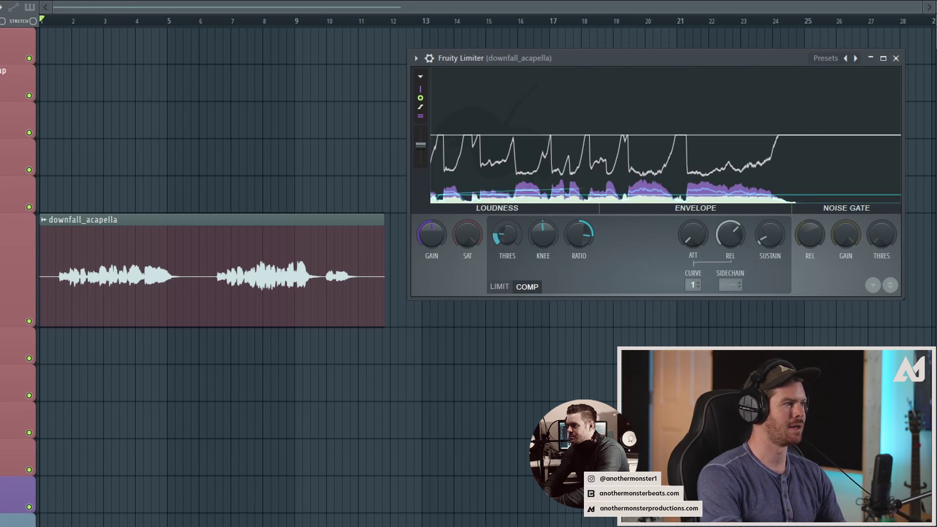
pyautogui.moveTo(579, 234); pyautogui.dragTo(579, 241)
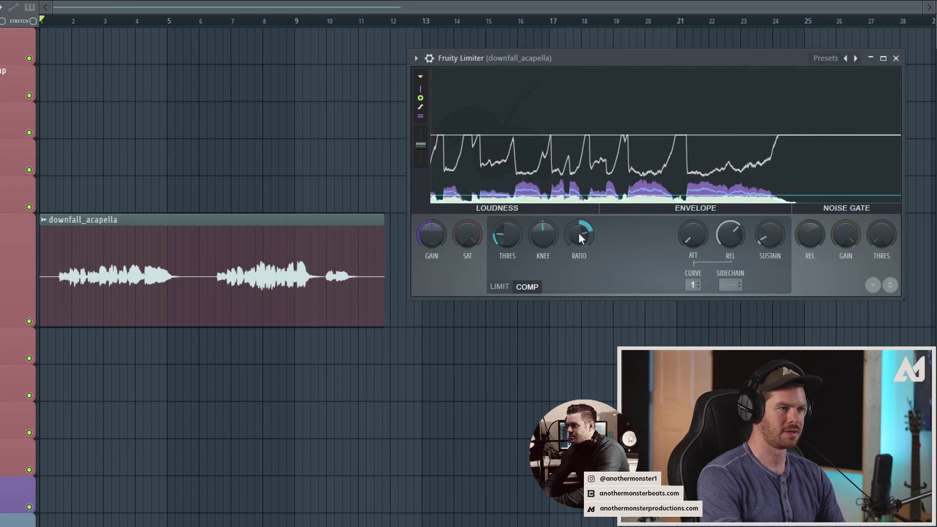
pyautogui.press('space')
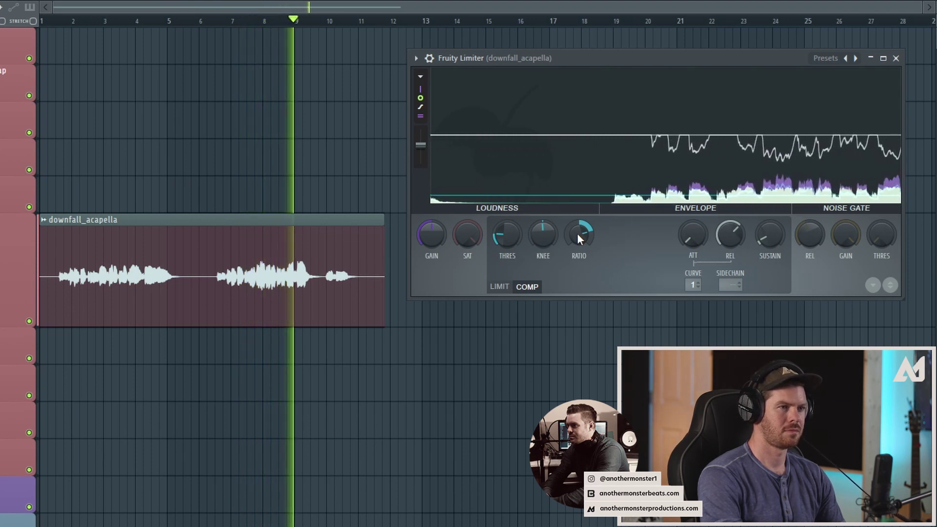
pyautogui.press('space')
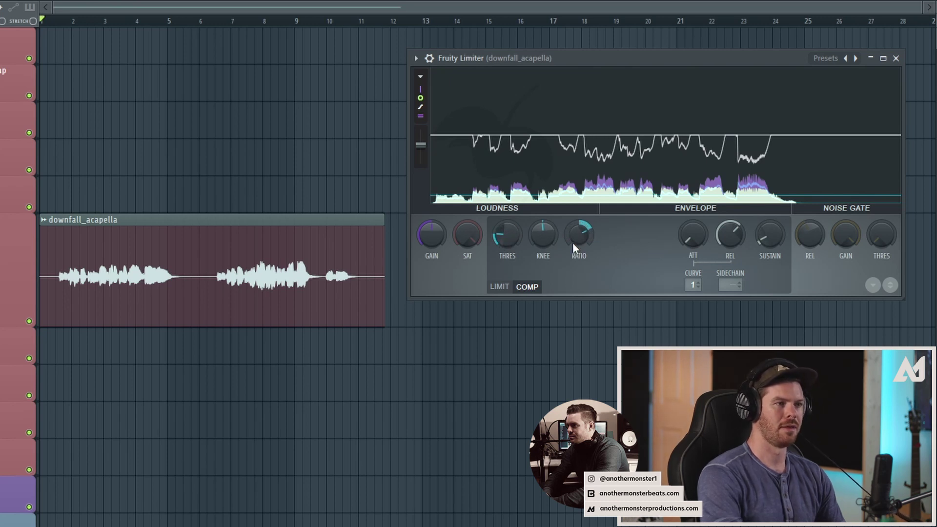
pyautogui.press('space')
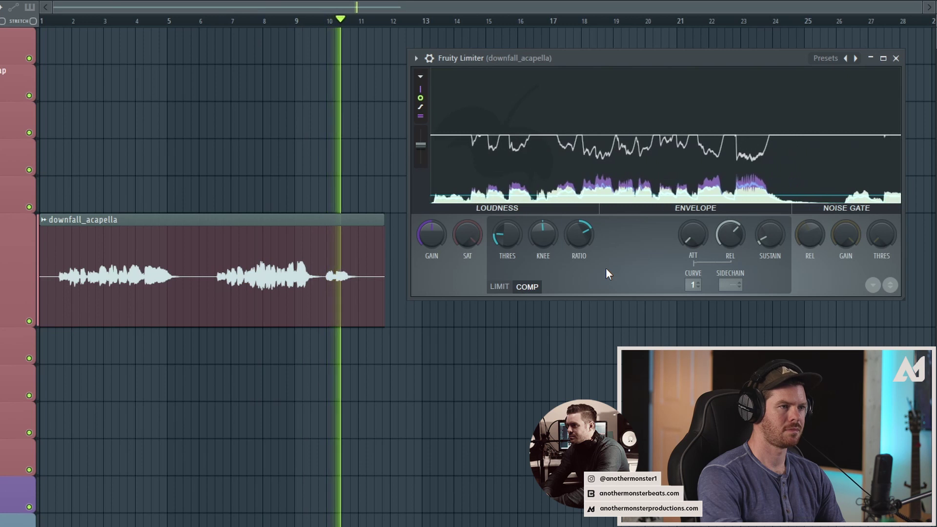
pyautogui.press('space')
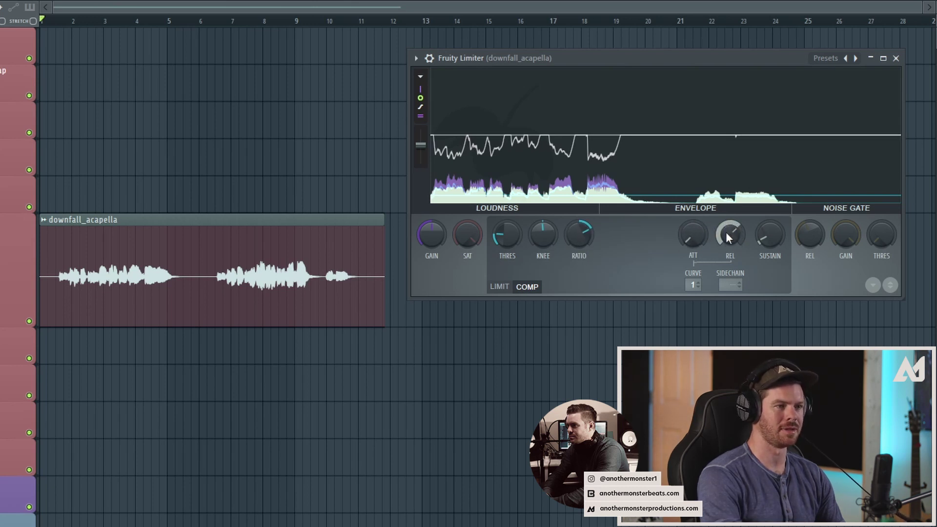
# Turn the attack down to near minimum and audition the acapella with the fast attack.
pyautogui.moveTo(688, 239); pyautogui.dragTo(689, 241)
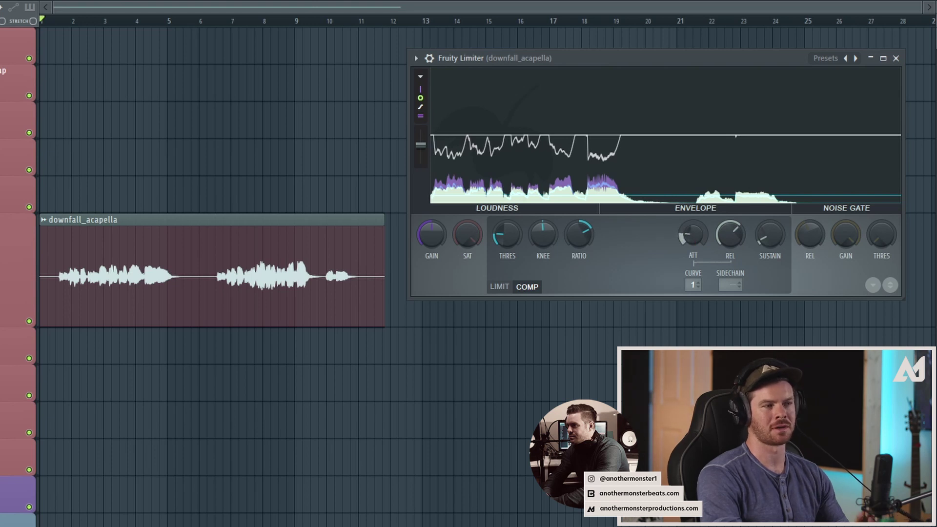
pyautogui.moveTo(693, 235); pyautogui.dragTo(693, 239)
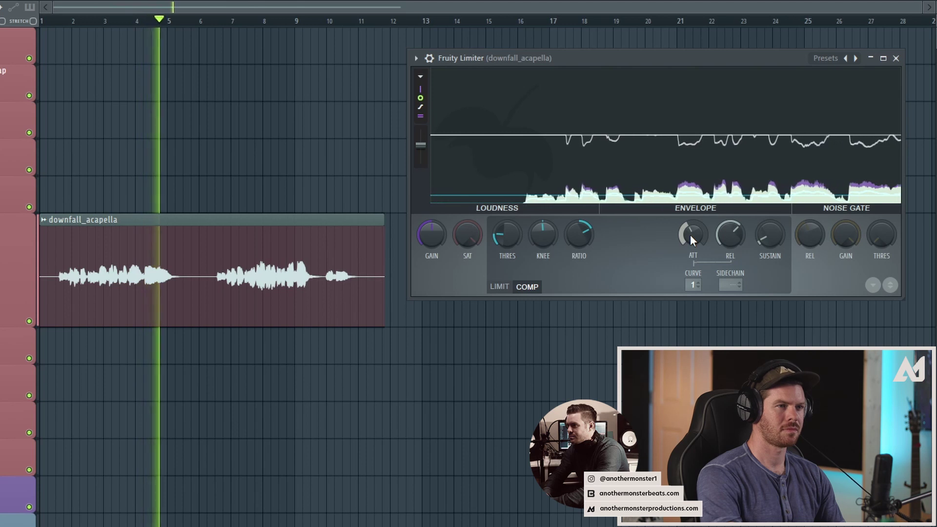
pyautogui.press('space')
pyautogui.moveTo(690, 235); pyautogui.dragTo(690, 249)
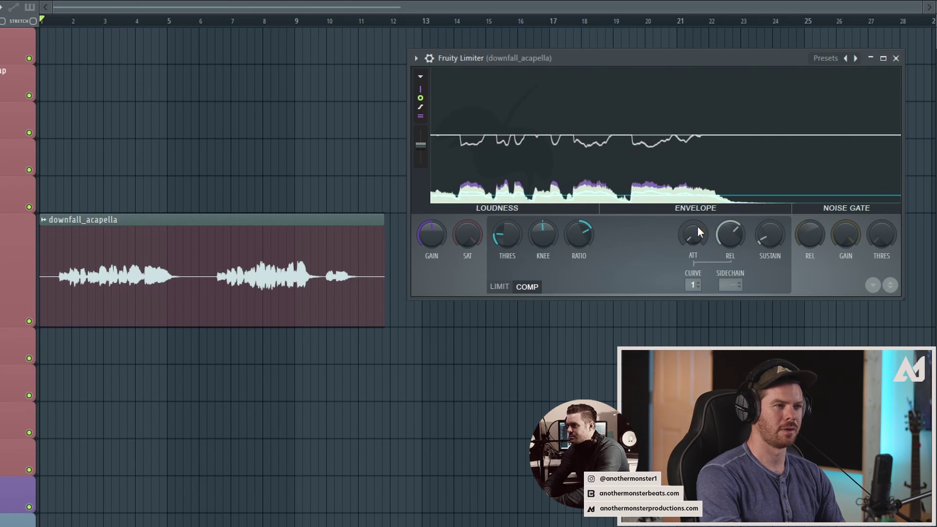
pyautogui.press('space')
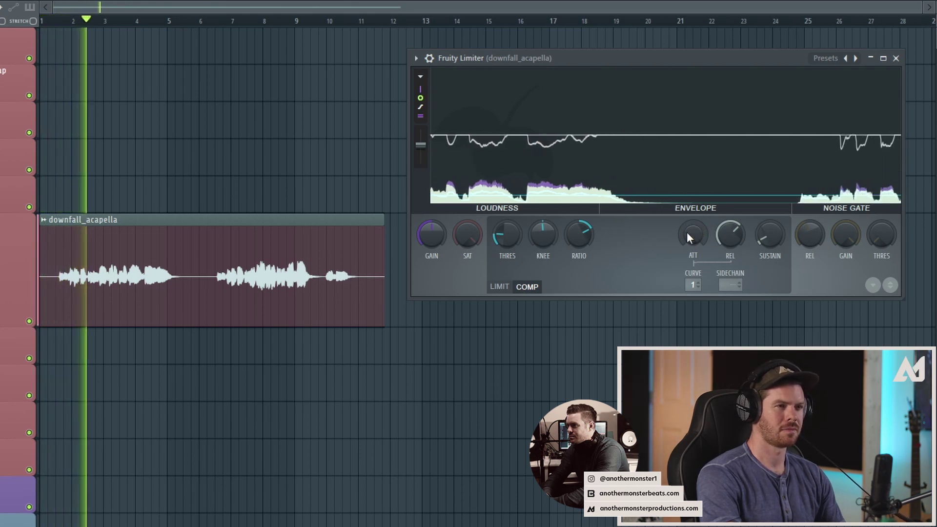
pyautogui.press('space')
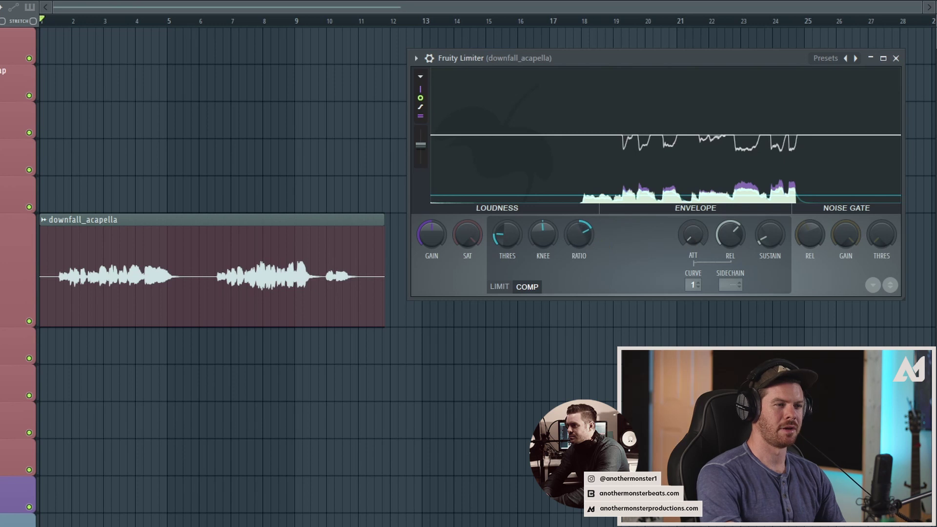
# Try a slow attack, then settle on a short attack, auditioning each setting.
pyautogui.moveTo(692, 235); pyautogui.dragTo(693, 207)
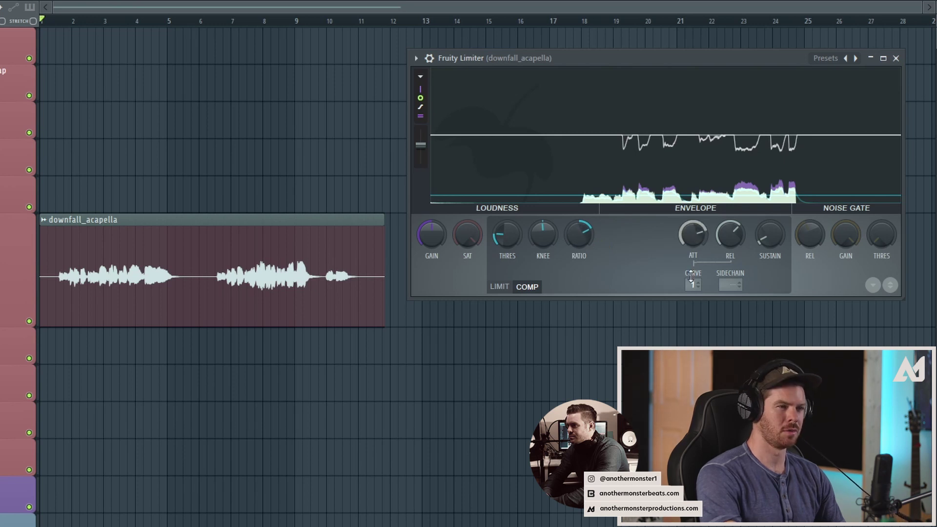
pyautogui.press('space')
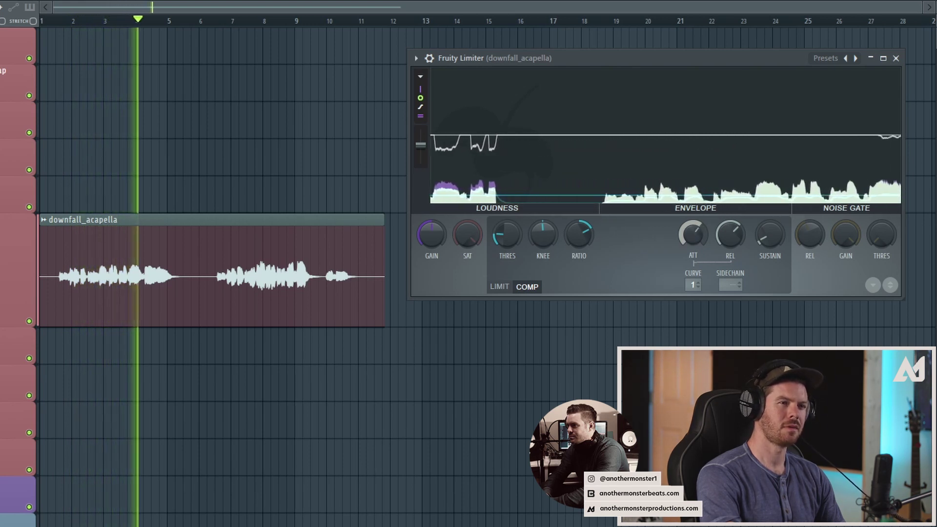
pyautogui.press('space')
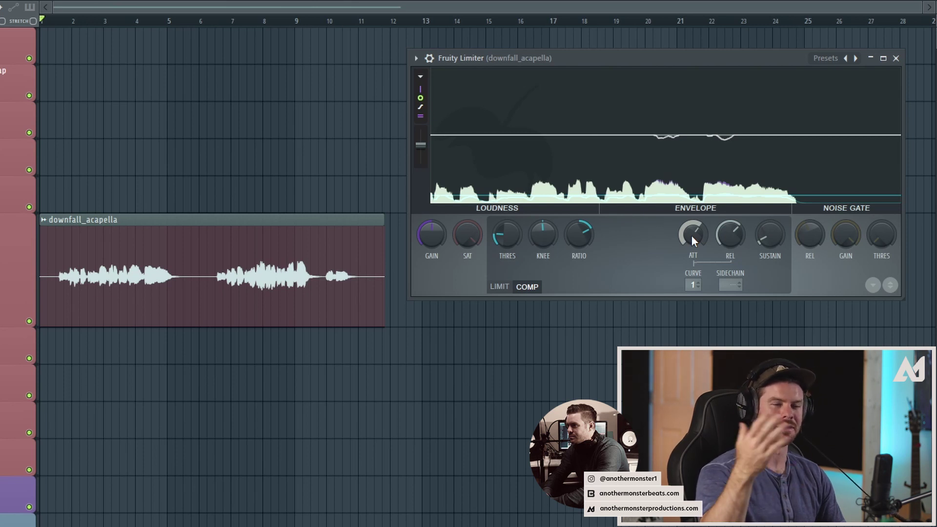
pyautogui.moveTo(691, 235); pyautogui.dragTo(690, 258)
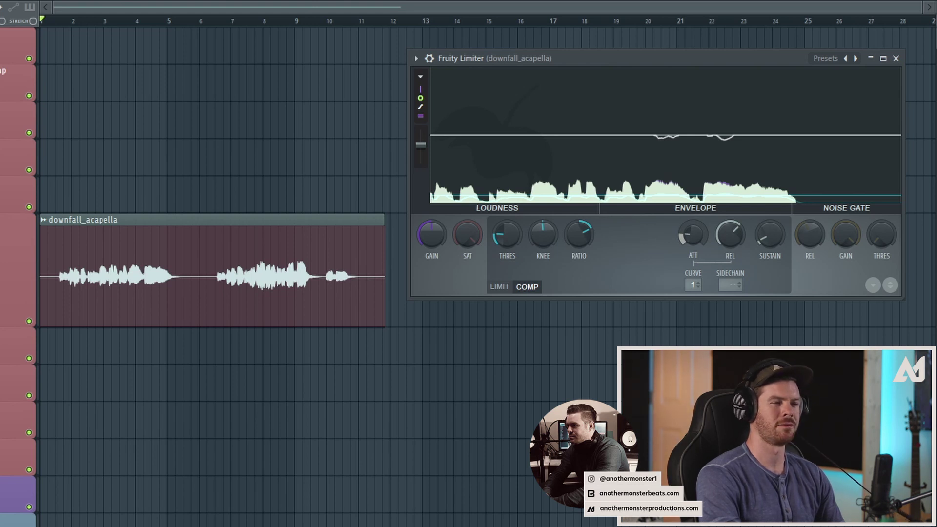
pyautogui.press('space')
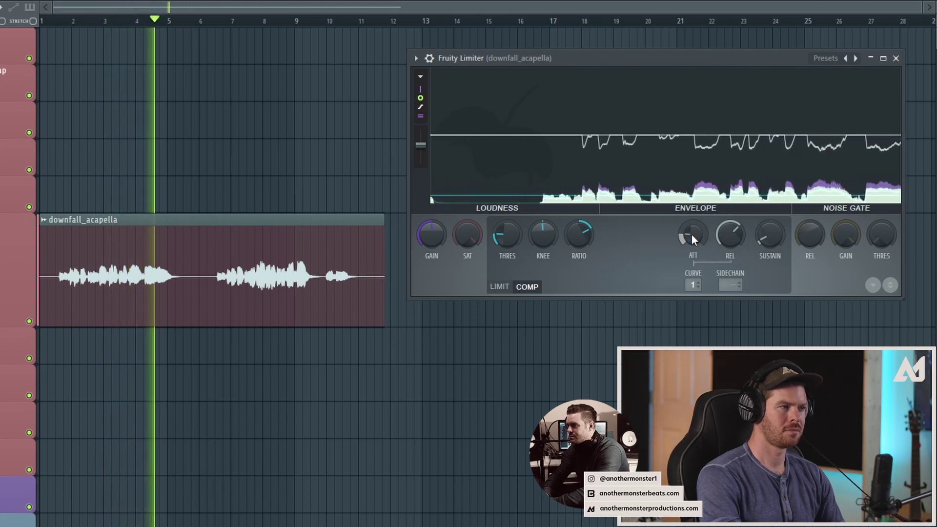
pyautogui.press('space')
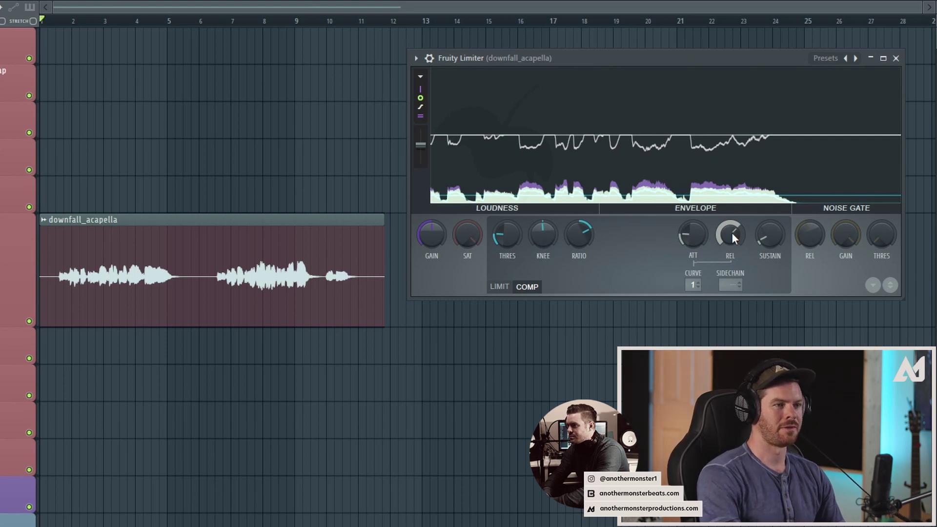
# Adjust the release, audition the acapella twice, then ease the release down slightly.
pyautogui.moveTo(730, 232); pyautogui.dragTo(731, 263)
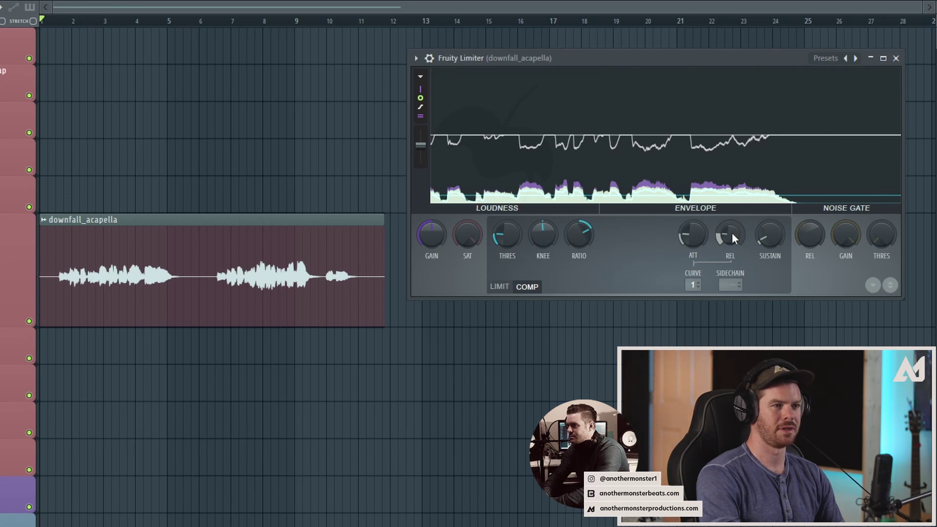
pyautogui.press('space')
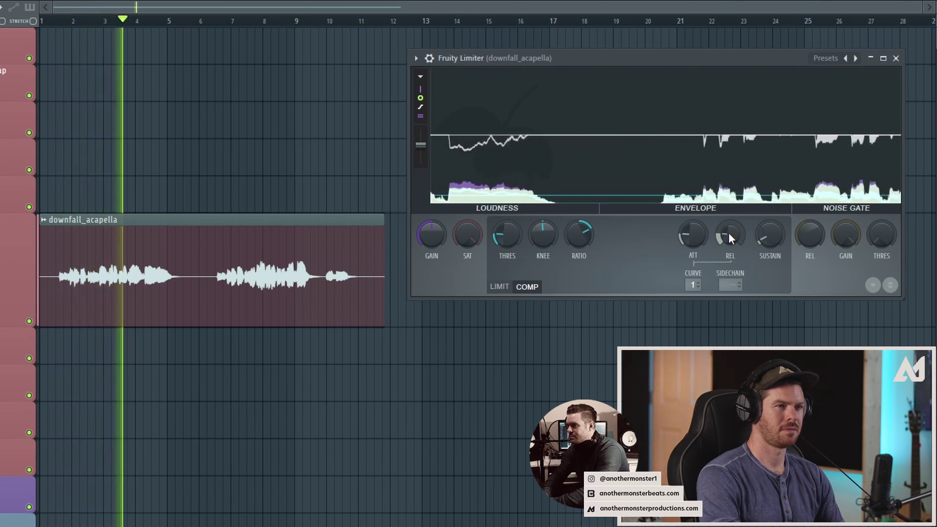
pyautogui.press('space')
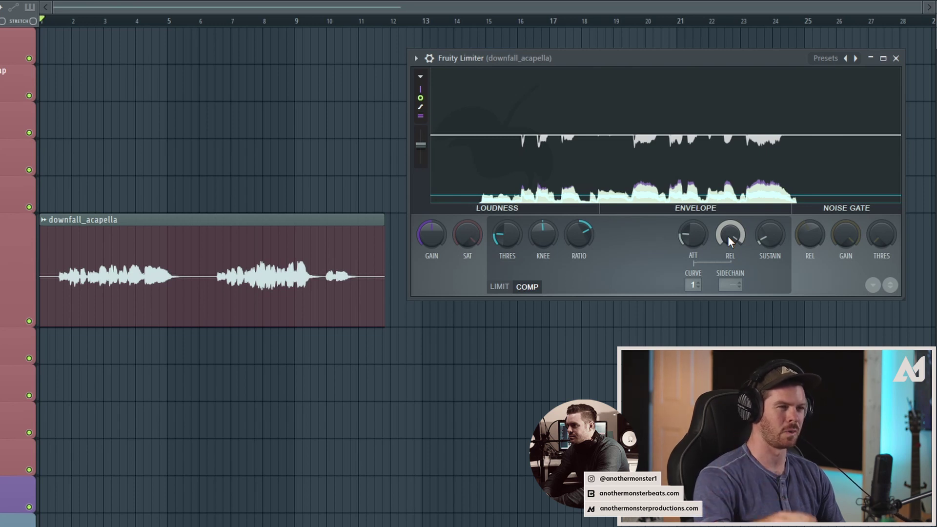
pyautogui.press('space')
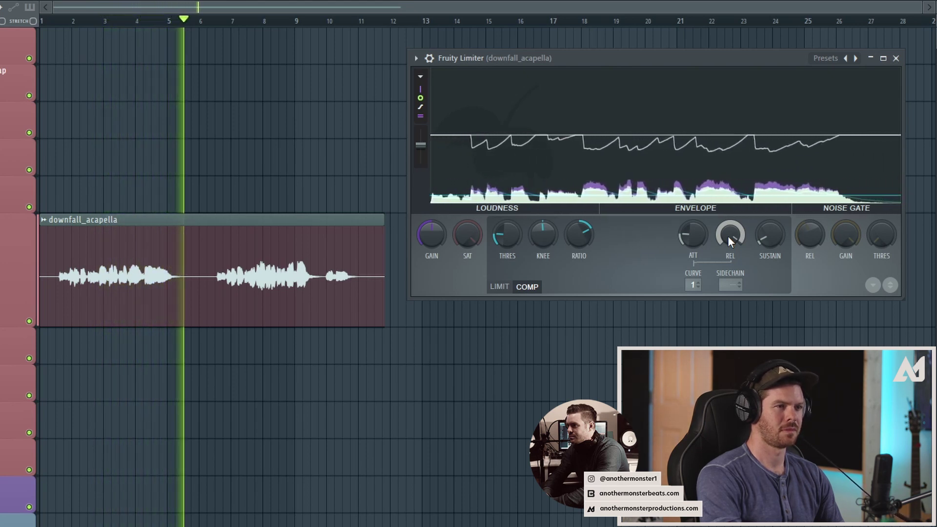
pyautogui.press('space')
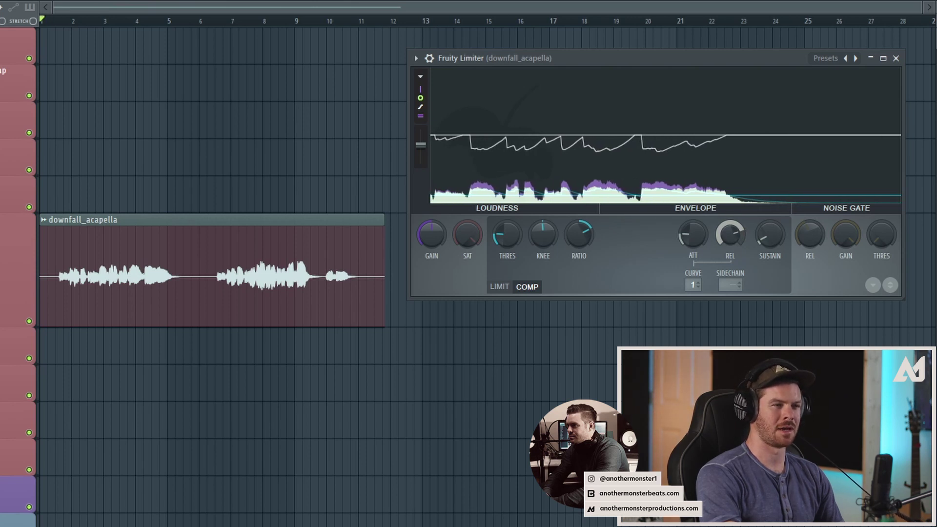
pyautogui.moveTo(728, 235); pyautogui.dragTo(728, 244)
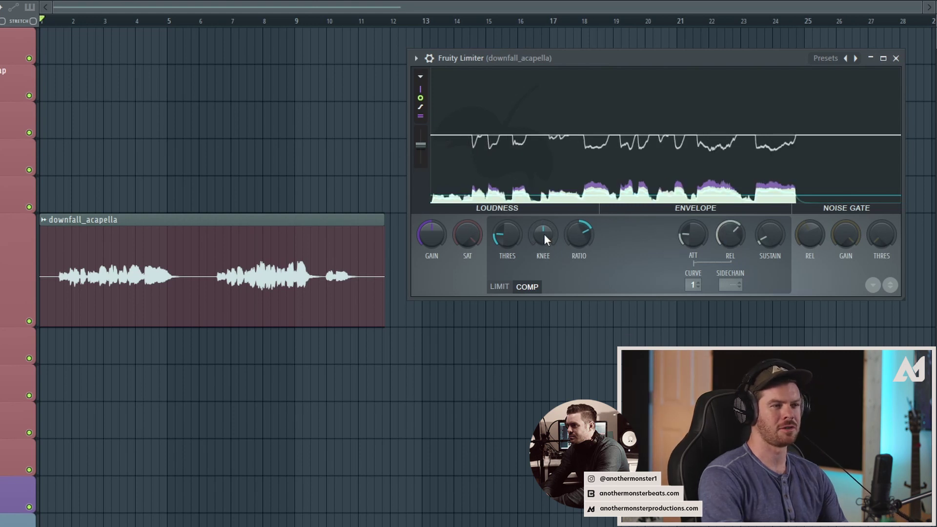
pyautogui.moveTo(542, 232); pyautogui.dragTo(543, 238)
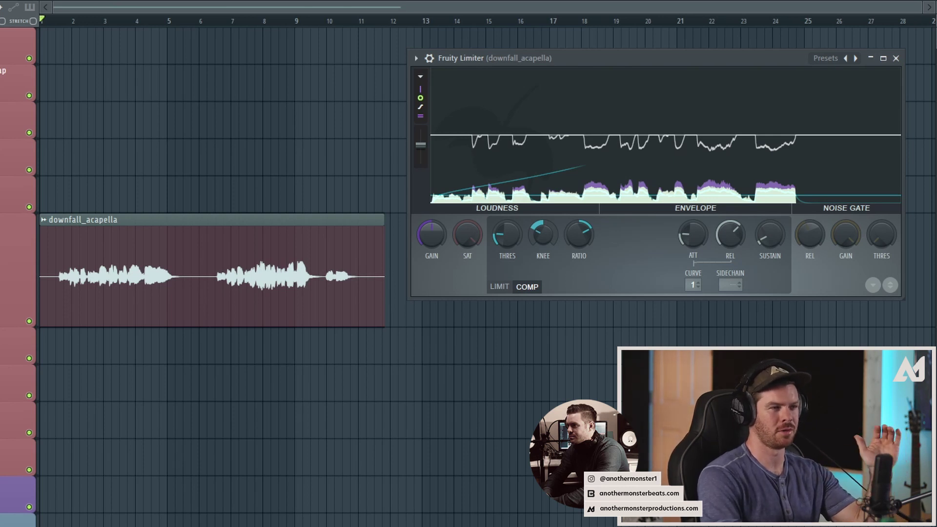
pyautogui.moveTo(486, 230); pyautogui.dragTo(486, 230)
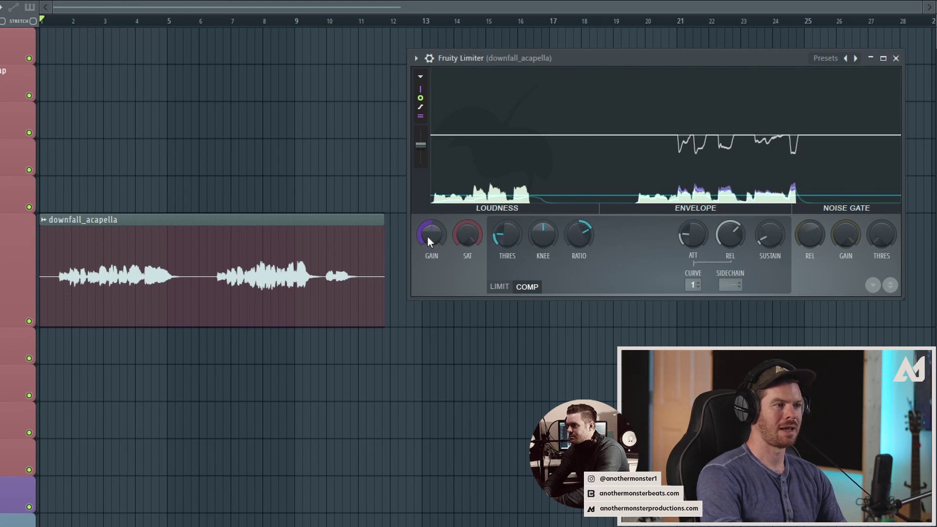
# Boost the limiter's output gain, view the Fruity Limiter help, and show its preset list.
pyautogui.moveTo(429, 231); pyautogui.dragTo(429, 213)
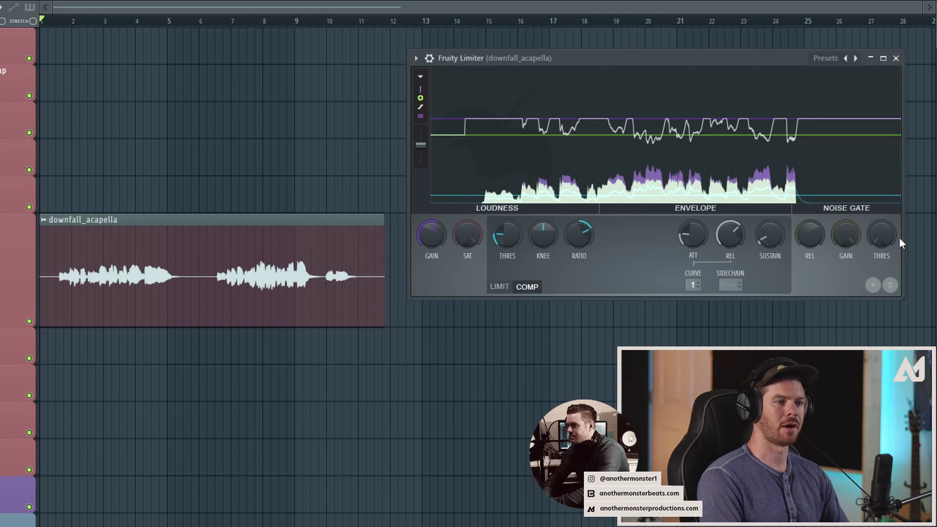
pyautogui.press('F1')
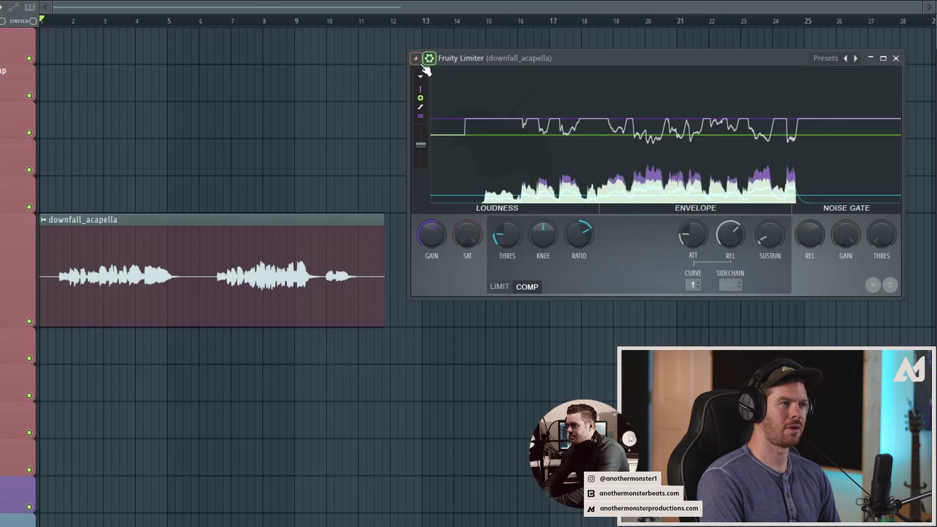
pyautogui.click(415, 58)
pyautogui.moveTo(439, 110)
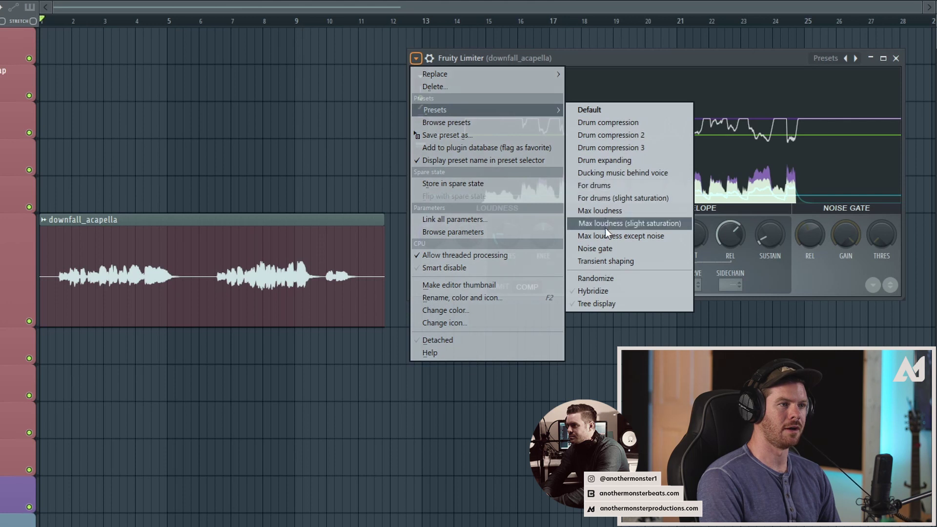
# Load the Noise gate preset and switch the limiter into COMP mode.
pyautogui.click(605, 247)
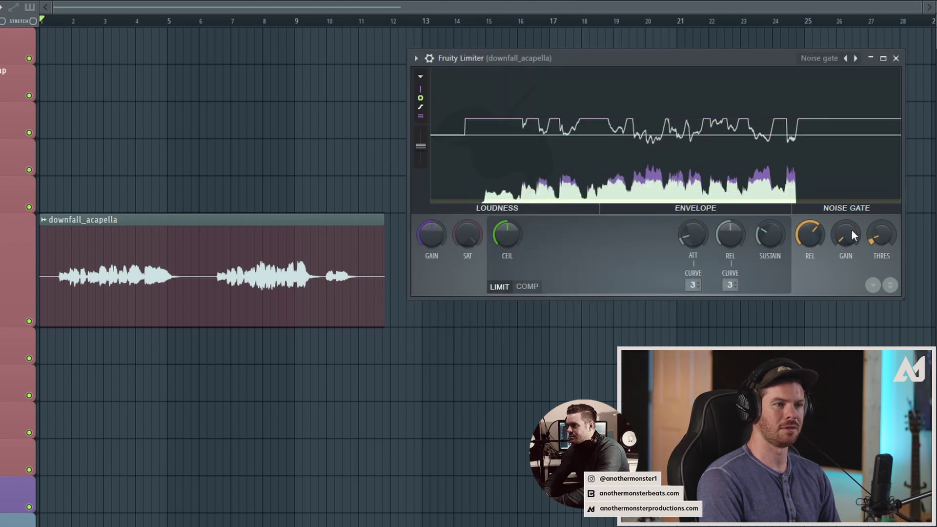
pyautogui.click(527, 287)
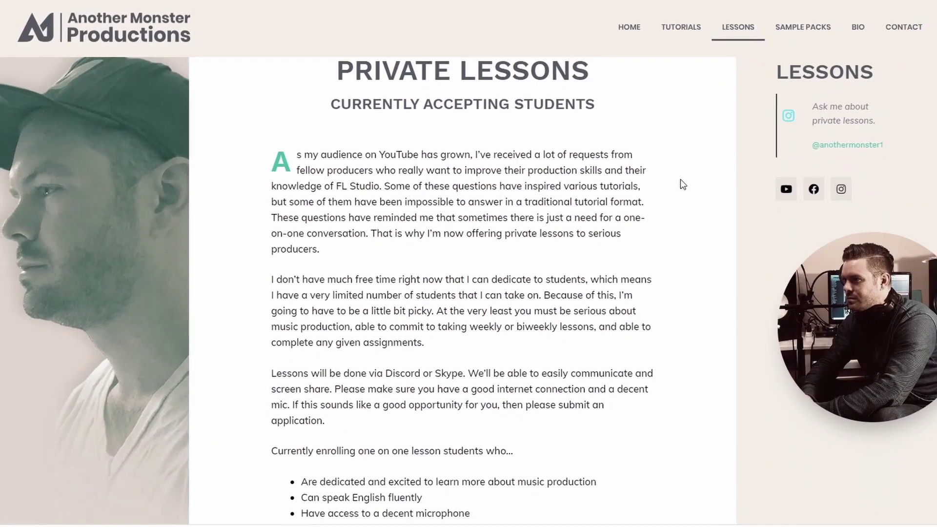
pyautogui.scroll(-6, 678, 190)
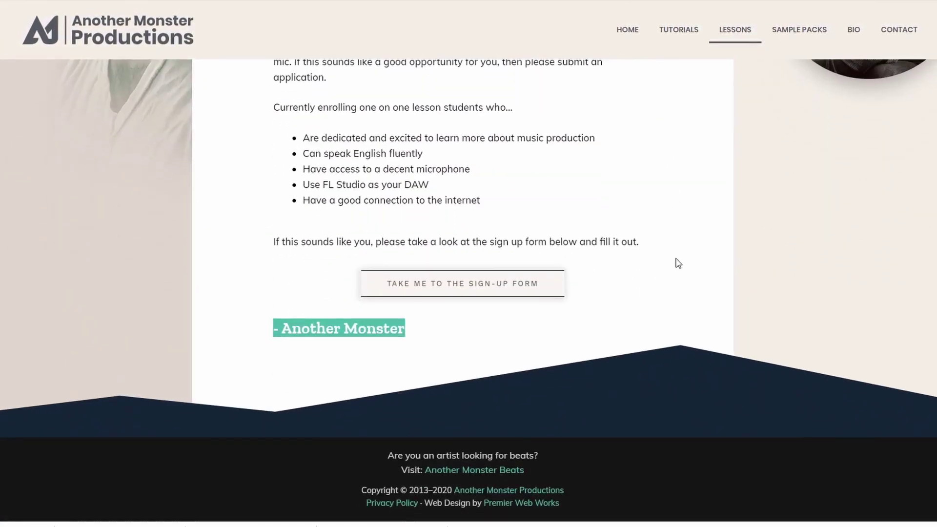